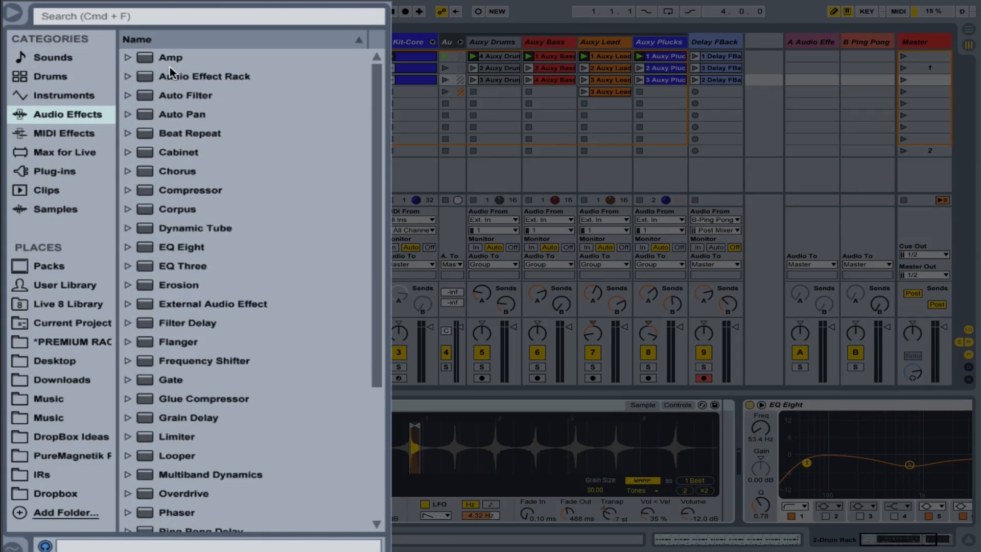
Step: Add an Audio Effect Rack to the Master track ahead of the Limiter
{"action": "left_click_drag", "start_coordinate": [169, 76], "coordinate": [182, 421]}
{"action": "left_click_drag", "start_coordinate": [147, 368], "coordinate": [20, 368]}
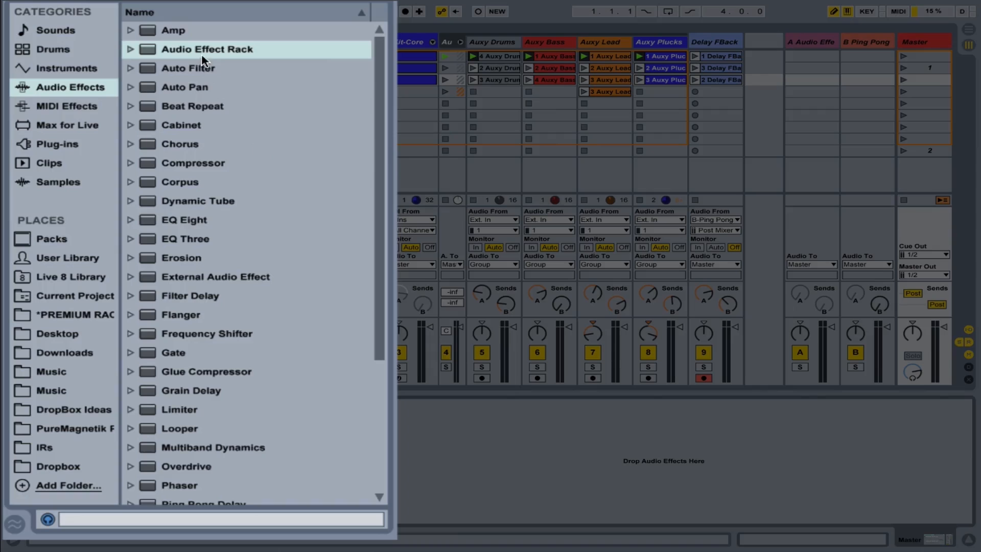
Step: Find Auto Filter among the audio effects and place it inside the Audio Effect Rack on the Master track
{"action": "scroll", "coordinate": [170, 197], "scroll_direction": "down", "scroll_amount": 4}
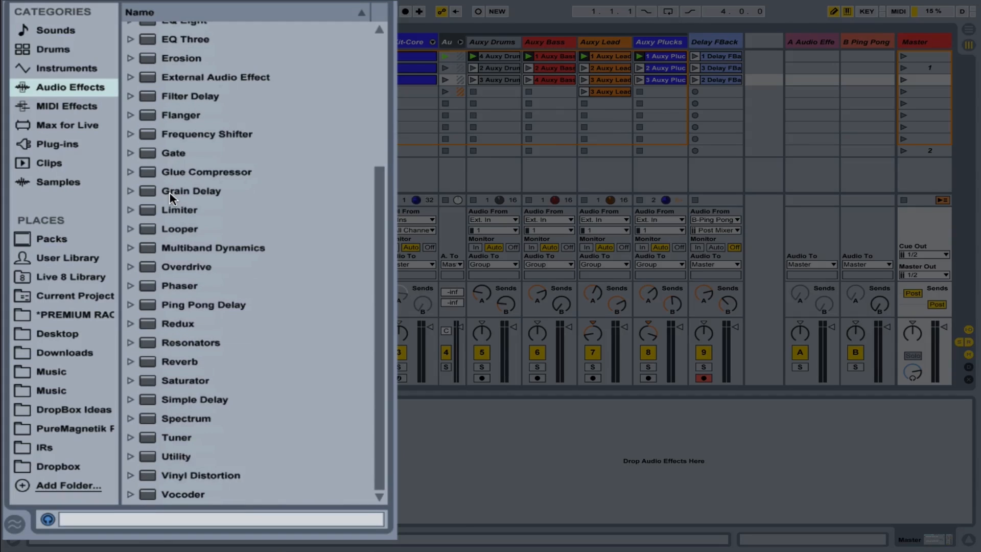
{"action": "scroll", "coordinate": [170, 194], "scroll_direction": "up", "scroll_amount": 2}
{"action": "scroll", "coordinate": [168, 154], "scroll_direction": "up", "scroll_amount": 3}
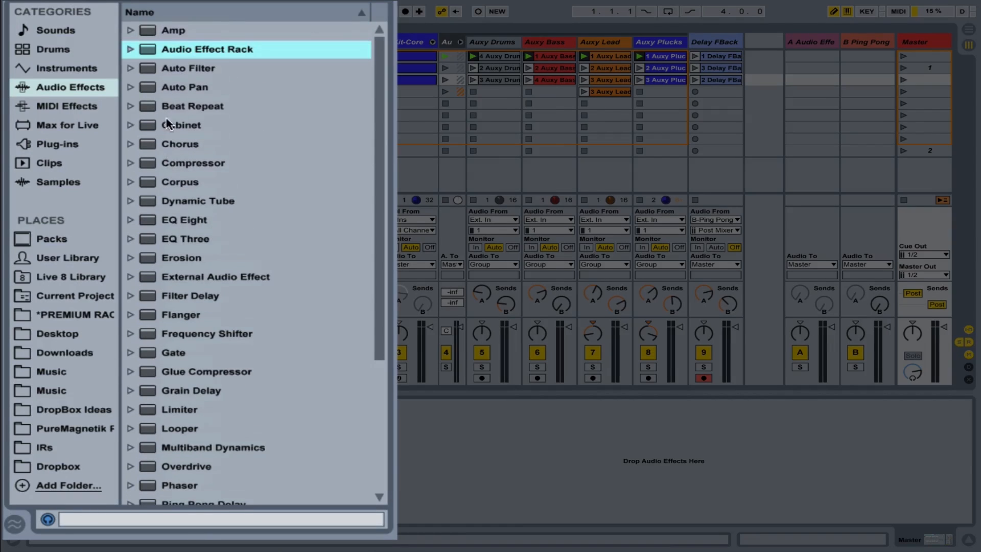
{"action": "left_click", "coordinate": [154, 70]}
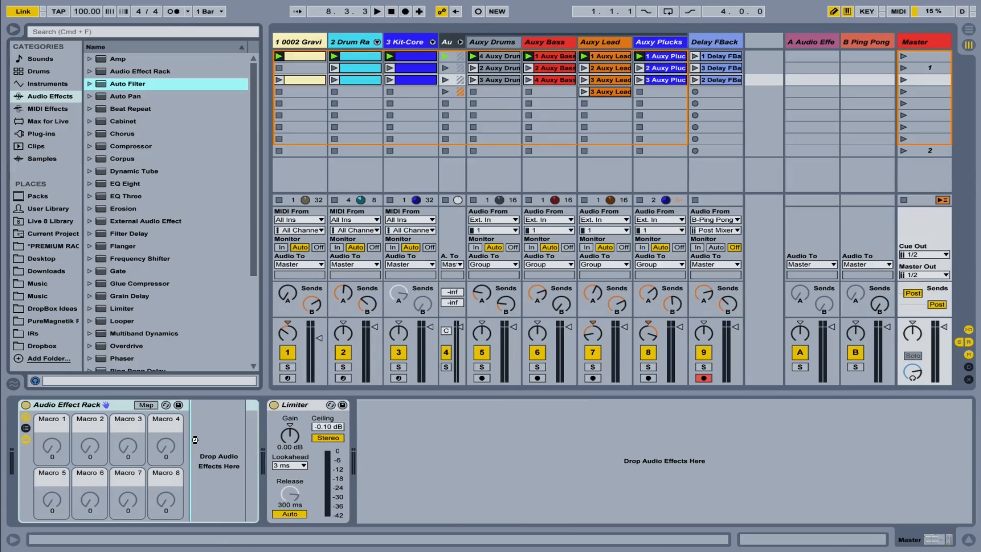
{"action": "left_click_drag", "start_coordinate": [195, 440], "coordinate": [267, 454]}
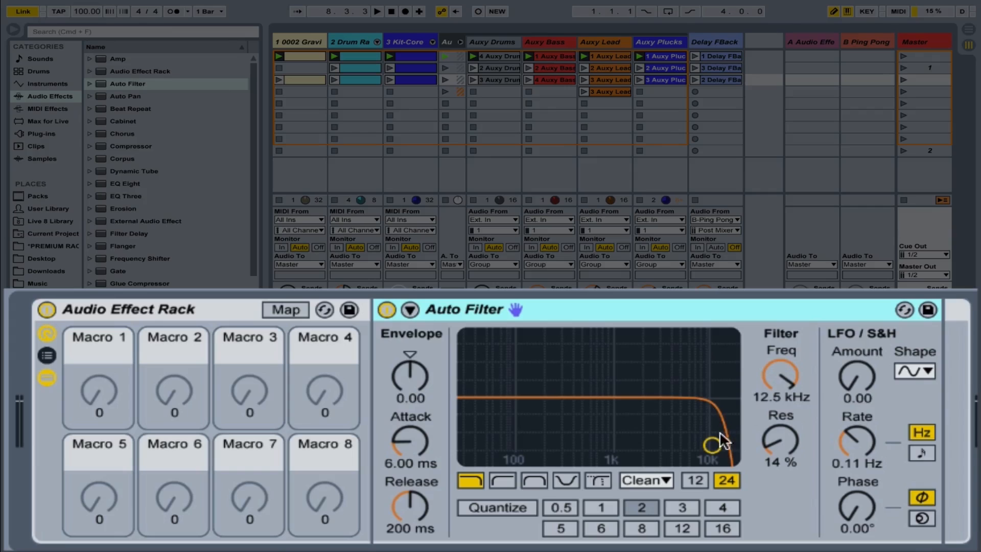
Step: Raise the Auto Filter's frequency to 19.9 kHz and map that control to Macro 1
{"action": "mouse_move", "coordinate": [783, 372]}
{"action": "left_mouse_down"}
{"action": "mouse_move", "coordinate": [784, 440]}
{"action": "mouse_move", "coordinate": [783, 375]}
{"action": "left_mouse_up"}
{"action": "key", "text": "space"}
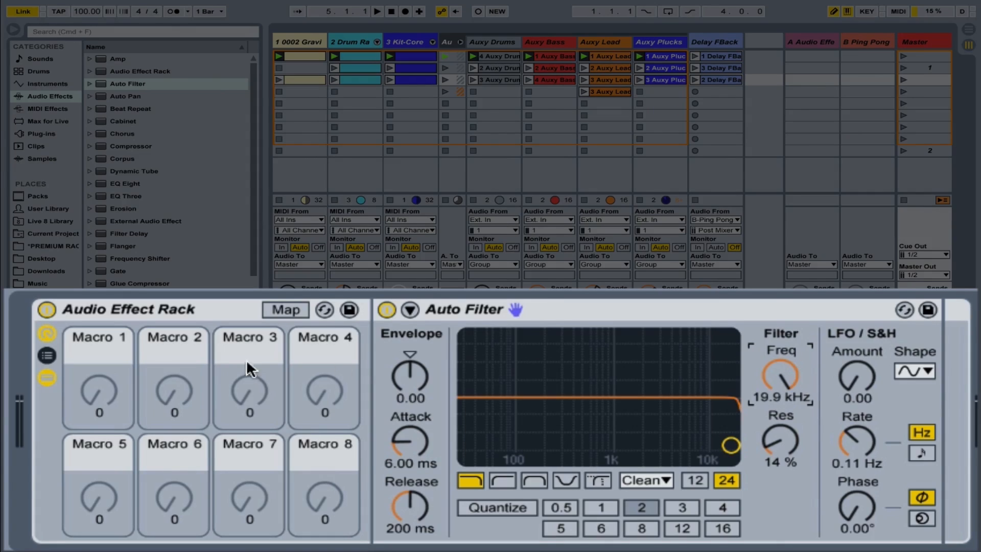
{"action": "right_click", "coordinate": [779, 373]}
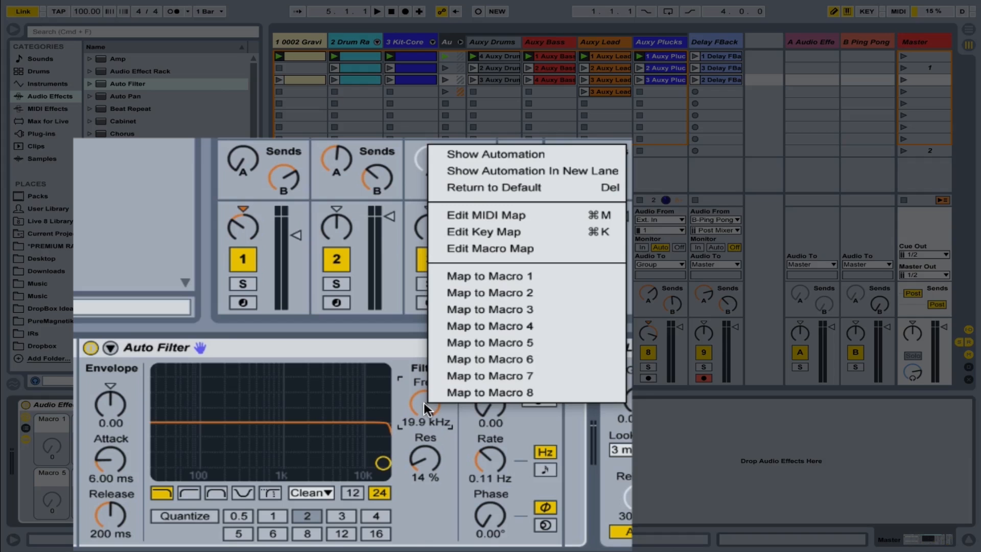
{"action": "left_click", "coordinate": [535, 275]}
Step: Sweep the first macro down and back up to 19.9 kHz during playback, and raise the filter's resonance to 28 %
{"action": "left_click_drag", "start_coordinate": [105, 389], "coordinate": [105, 287]}
{"action": "left_click_drag", "start_coordinate": [105, 389], "coordinate": [105, 435]}
{"action": "key", "text": "space"}
{"action": "left_click_drag", "start_coordinate": [105, 389], "coordinate": [106, 341]}
{"action": "left_click_drag", "start_coordinate": [804, 460], "coordinate": [804, 439]}
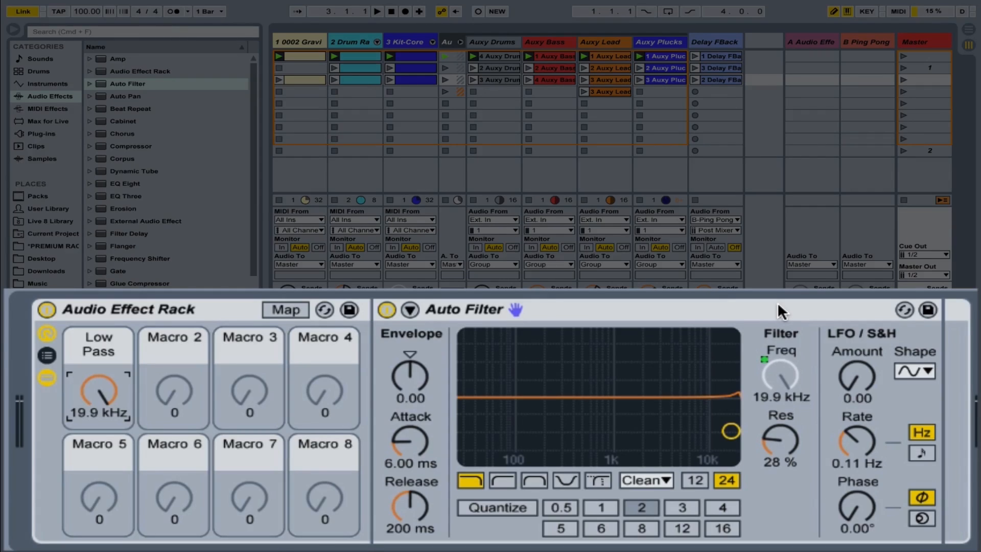
Step: Add a Reverb after the Auto Filter in the rack and play the set briefly to hear it
{"action": "scroll", "coordinate": [147, 245], "scroll_direction": "down", "scroll_amount": 3}
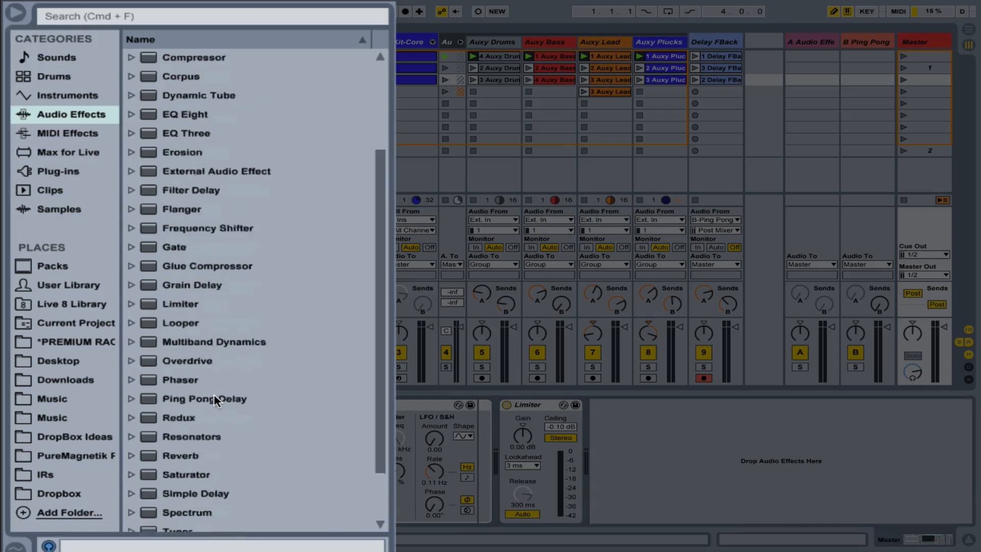
{"action": "left_click", "coordinate": [98, 278]}
{"action": "mouse_move", "coordinate": [145, 395]}
{"action": "left_mouse_down"}
{"action": "mouse_move", "coordinate": [464, 423]}
{"action": "mouse_move", "coordinate": [483, 422]}
{"action": "mouse_move", "coordinate": [478, 413]}
{"action": "left_mouse_up"}
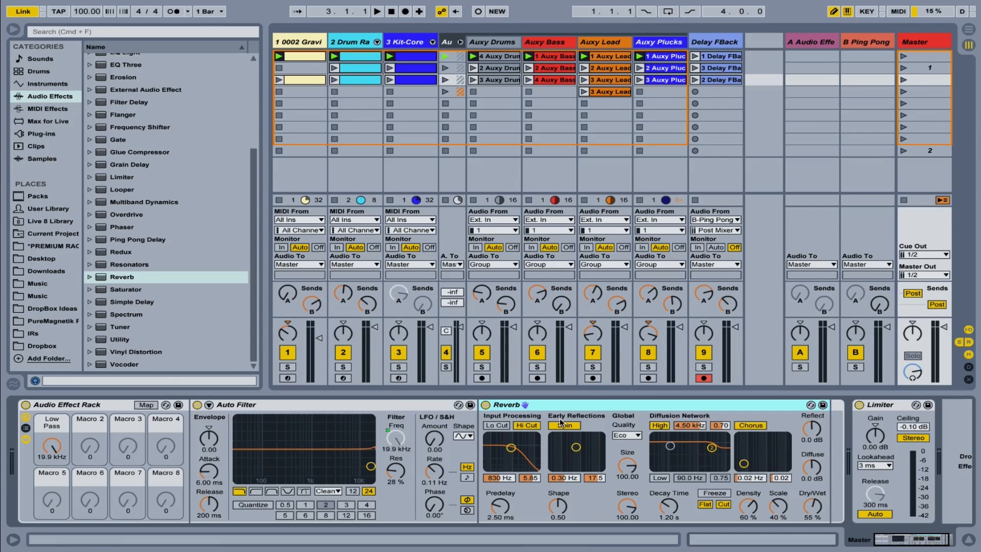
{"action": "key", "text": "space"}
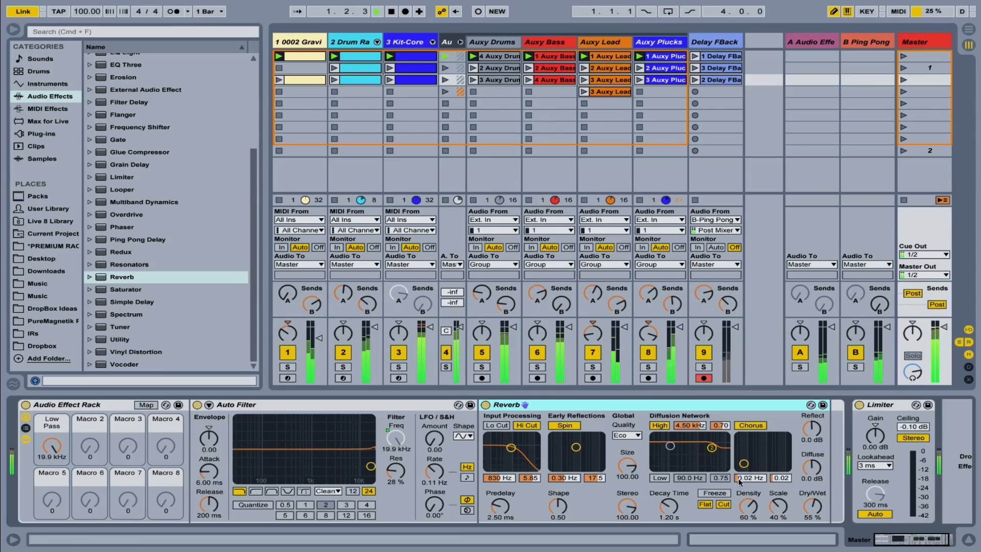
{"action": "key", "text": "space"}
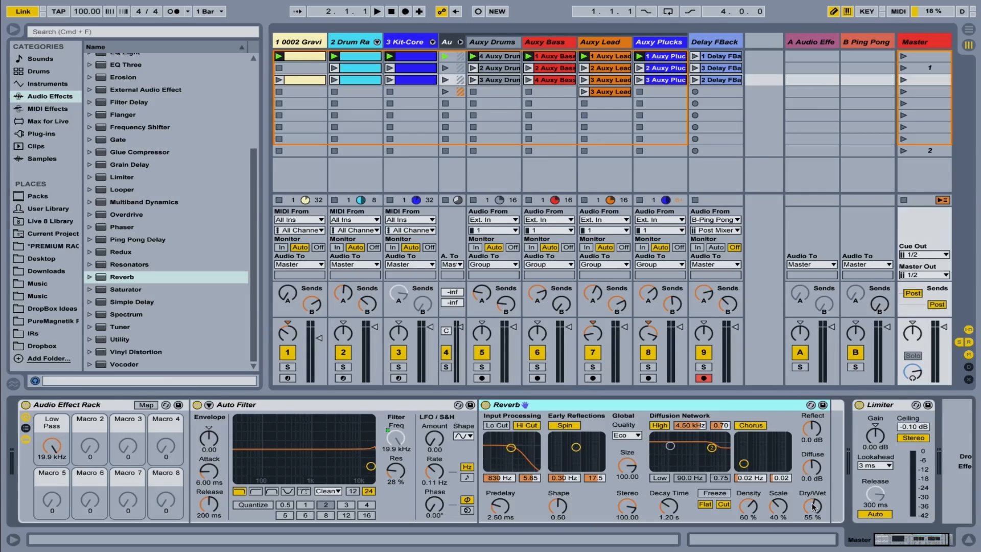
Step: Map the Reverb's Dry/Wet to the Low Pass macro and sweep that macro down to 0 and back up to 126
{"action": "right_click", "coordinate": [813, 507]}
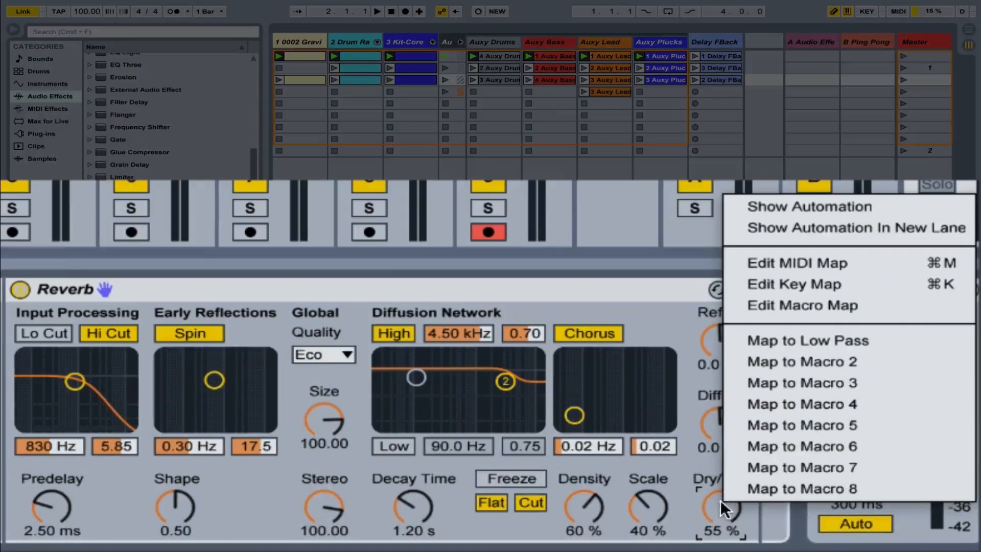
{"action": "left_click", "coordinate": [853, 332]}
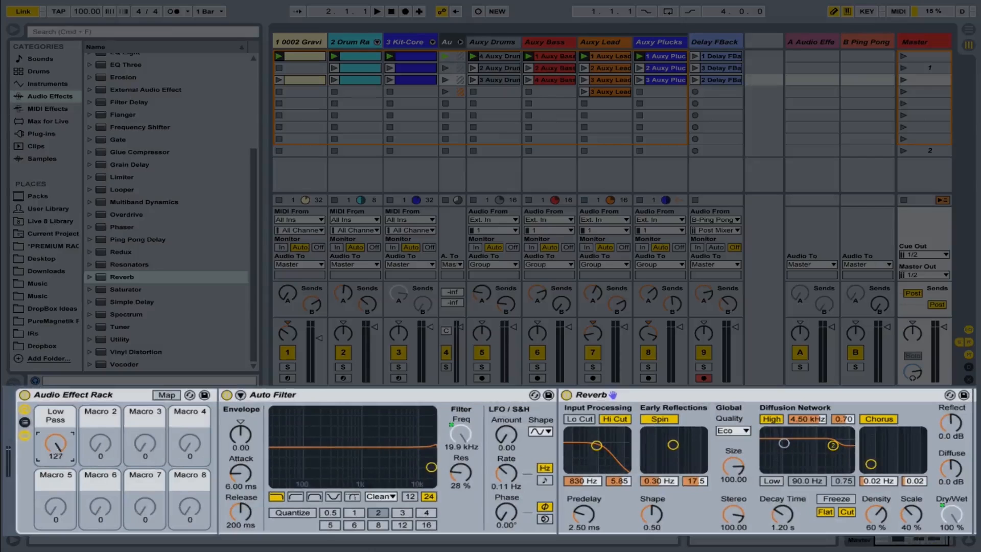
{"action": "left_click_drag", "start_coordinate": [44, 456], "coordinate": [44, 516]}
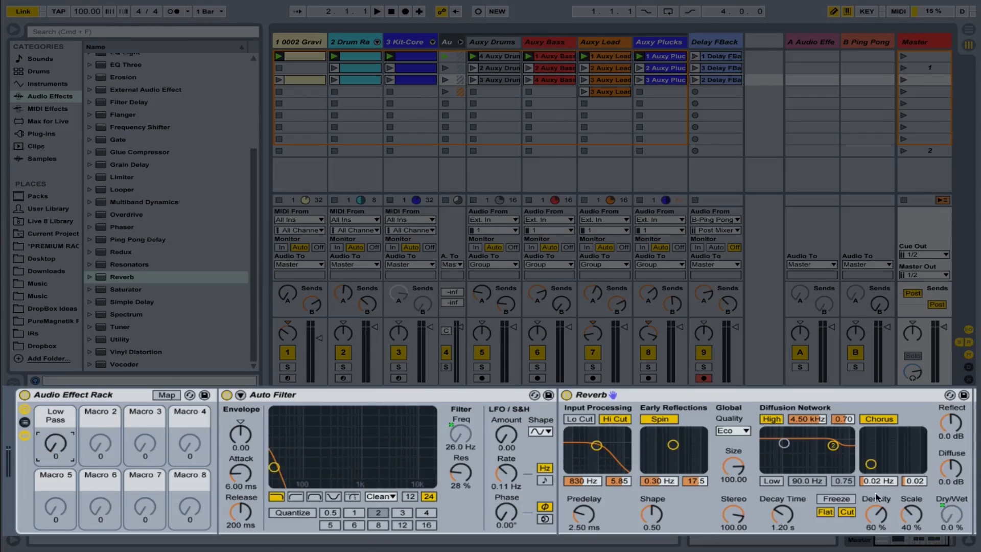
{"action": "left_click_drag", "start_coordinate": [52, 430], "coordinate": [53, 374]}
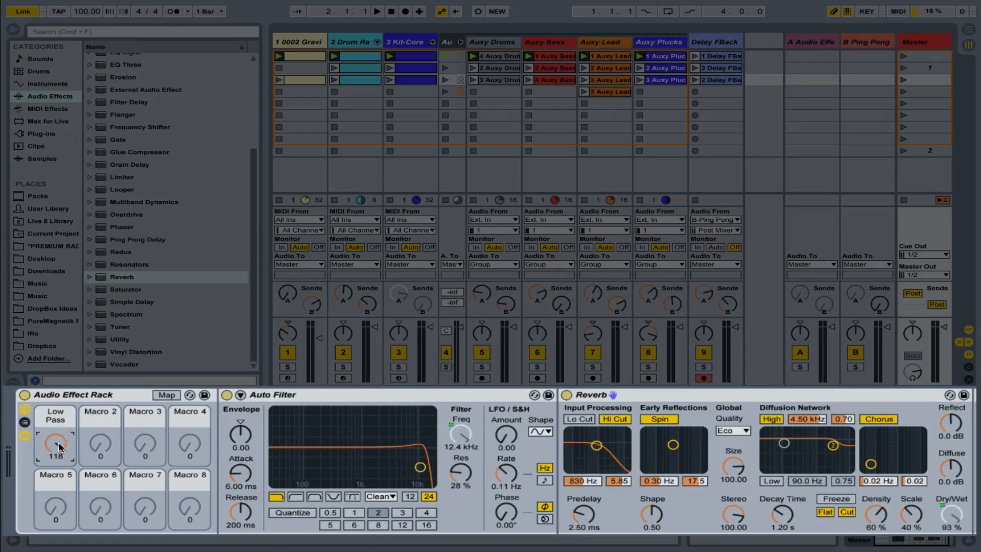
{"action": "left_click_drag", "start_coordinate": [55, 452], "coordinate": [56, 449]}
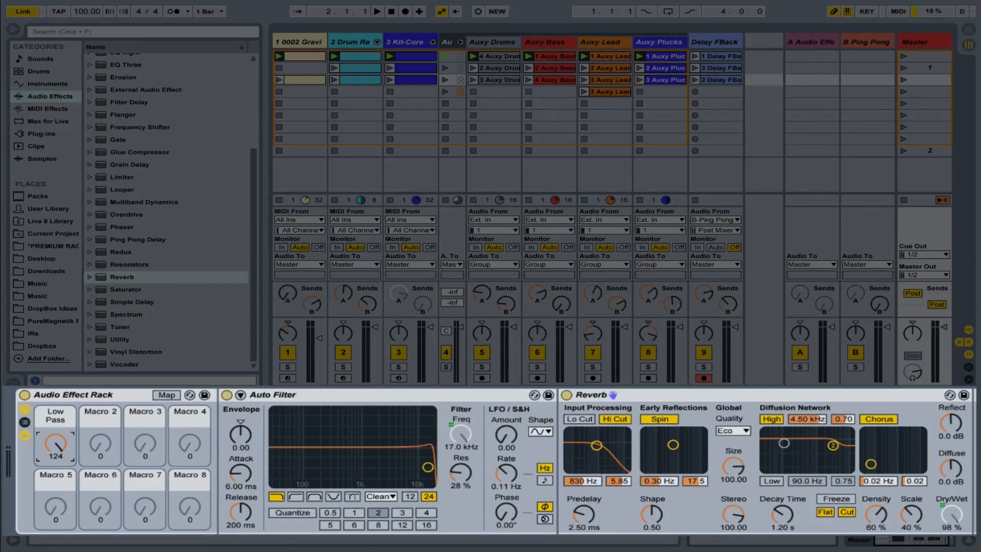
{"action": "left_click_drag", "start_coordinate": [57, 444], "coordinate": [57, 438]}
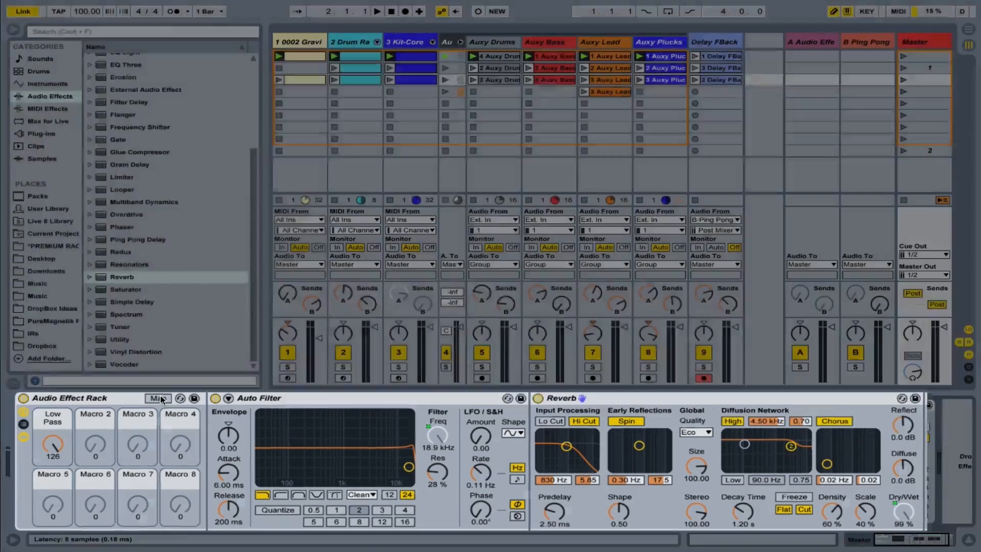
Step: Open the rack's macro mappings and invert the range of the Reverb Dry/Wet mapping
{"action": "left_click", "coordinate": [159, 398]}
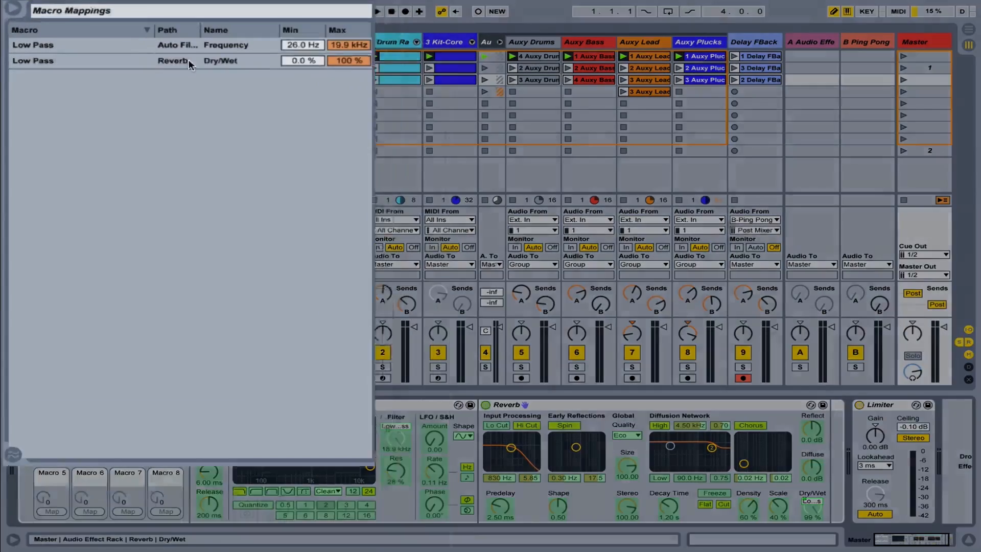
{"action": "left_click", "coordinate": [189, 63]}
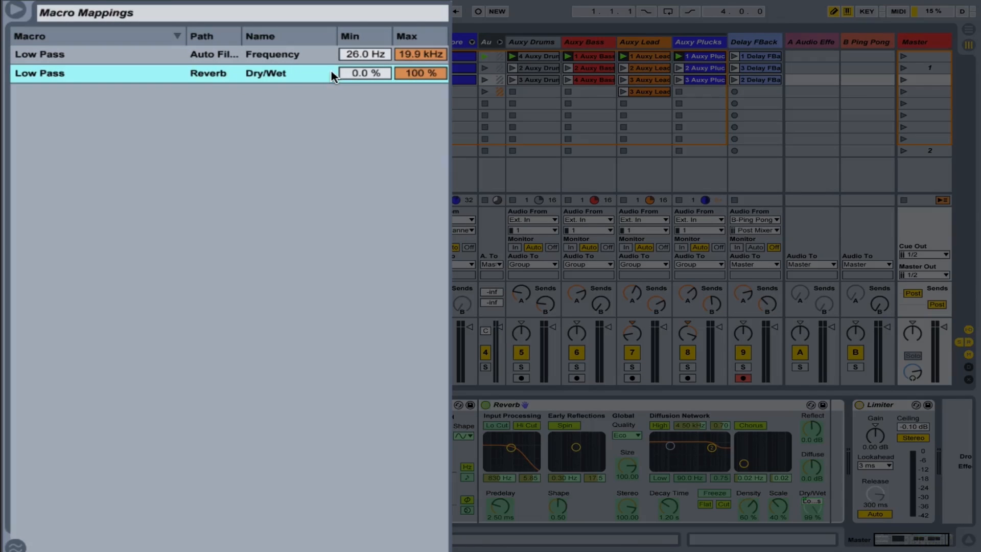
{"action": "right_click", "coordinate": [303, 74]}
{"action": "left_click", "coordinate": [347, 84]}
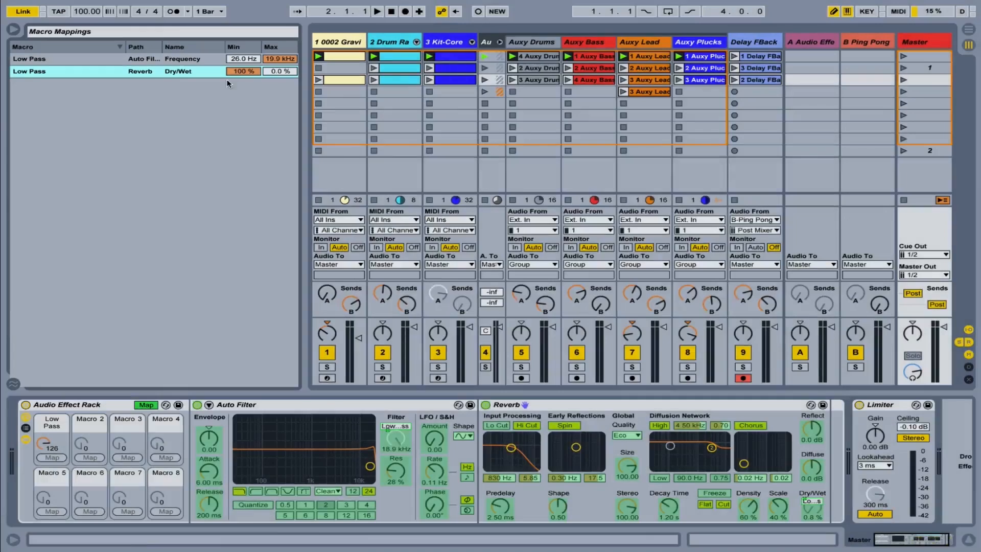
Step: Turn the Low Pass macro up to 127 and sweep it during playback to test the inverted reverb mix
{"action": "left_click_drag", "start_coordinate": [42, 443], "coordinate": [42, 439]}
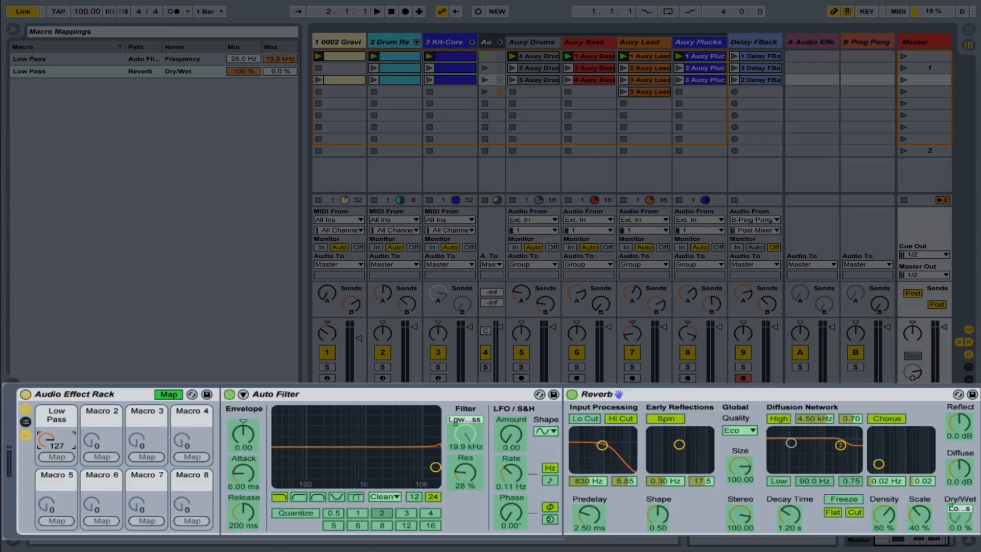
{"action": "mouse_move", "coordinate": [46, 439]}
{"action": "left_mouse_down"}
{"action": "mouse_move", "coordinate": [46, 482]}
{"action": "mouse_move", "coordinate": [43, 437]}
{"action": "left_mouse_up"}
{"action": "key", "text": "space"}
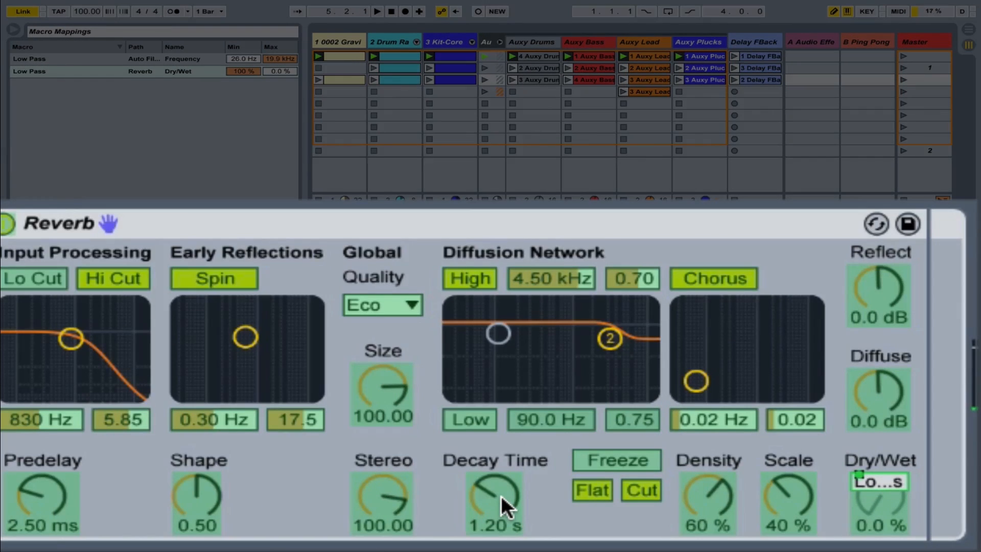
Step: Map the Reverb's Decay Time to the Low Pass macro and invert that mapping's range
{"action": "right_click", "coordinate": [501, 495]}
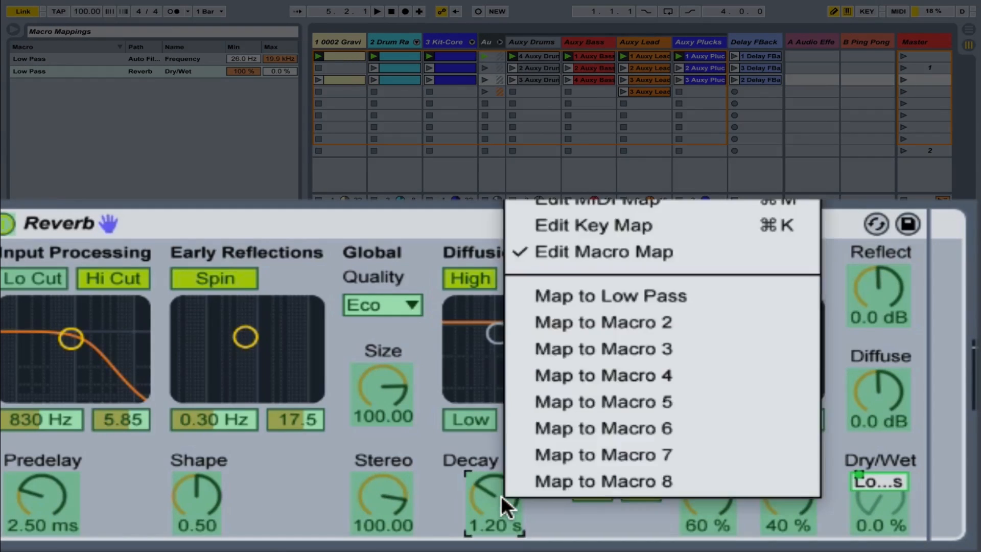
{"action": "left_click", "coordinate": [584, 289]}
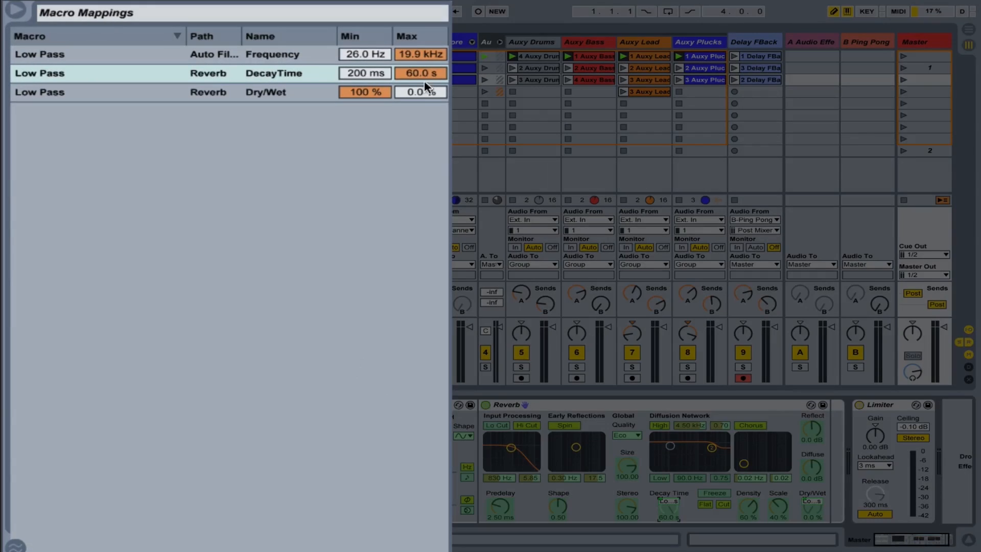
{"action": "right_click", "coordinate": [300, 78]}
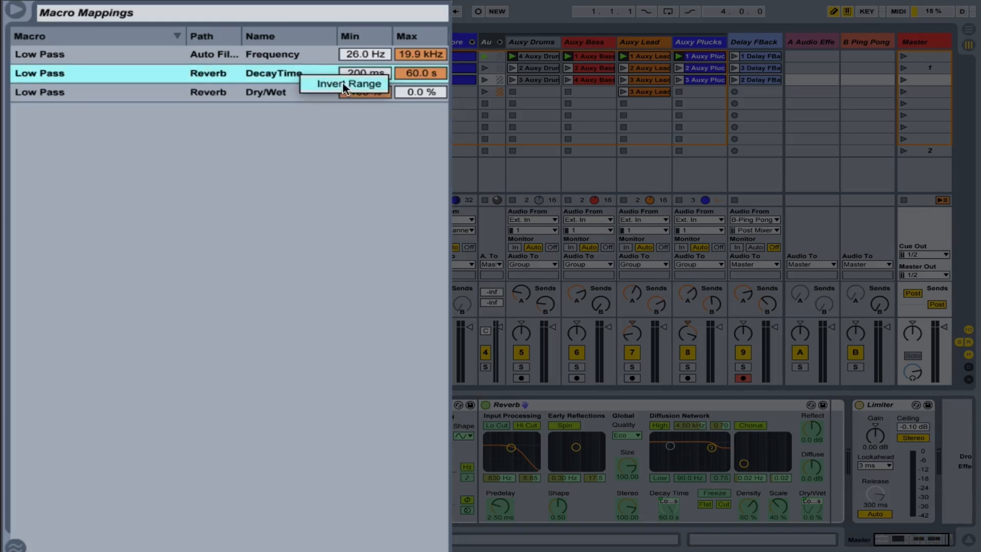
{"action": "left_click", "coordinate": [345, 86]}
Step: Set the Decay Time mapping to a 14.4 s minimum and 1.19 s maximum, and sweep the Low Pass macro during playback
{"action": "left_click_drag", "start_coordinate": [415, 77], "coordinate": [415, 51]}
{"action": "left_click", "coordinate": [369, 71]}
{"action": "left_click_drag", "start_coordinate": [370, 72], "coordinate": [370, 97]}
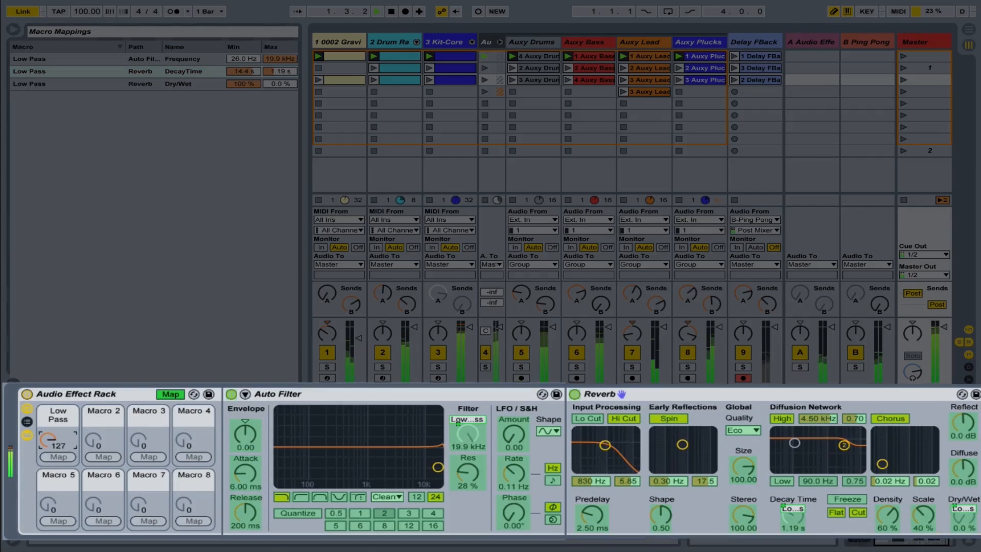
{"action": "mouse_move", "coordinate": [49, 440]}
{"action": "left_mouse_down"}
{"action": "mouse_move", "coordinate": [49, 481]}
{"action": "mouse_move", "coordinate": [50, 435]}
{"action": "left_mouse_up"}
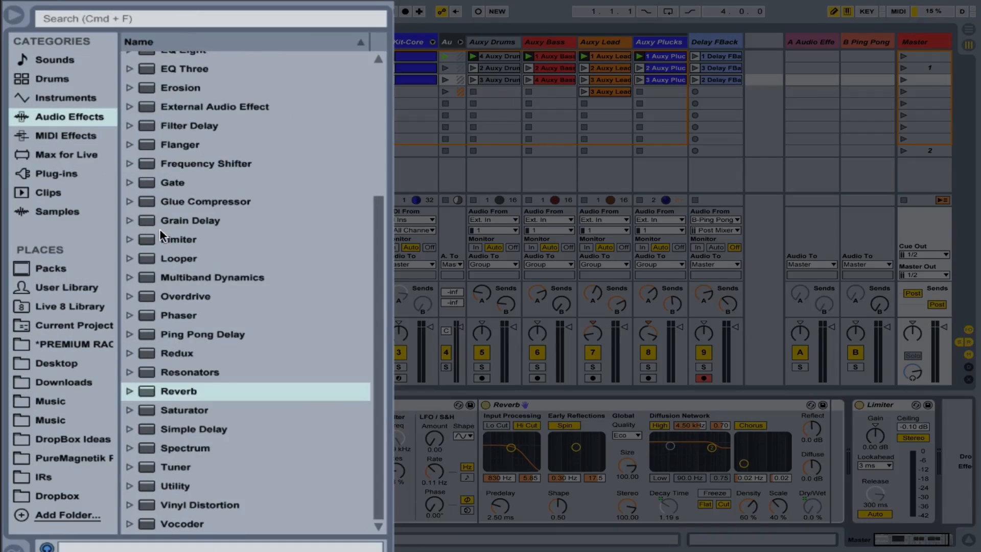
Step: Add a second Auto Filter after the Reverb inside the rack
{"action": "scroll", "coordinate": [109, 171], "scroll_direction": "up", "scroll_amount": 5}
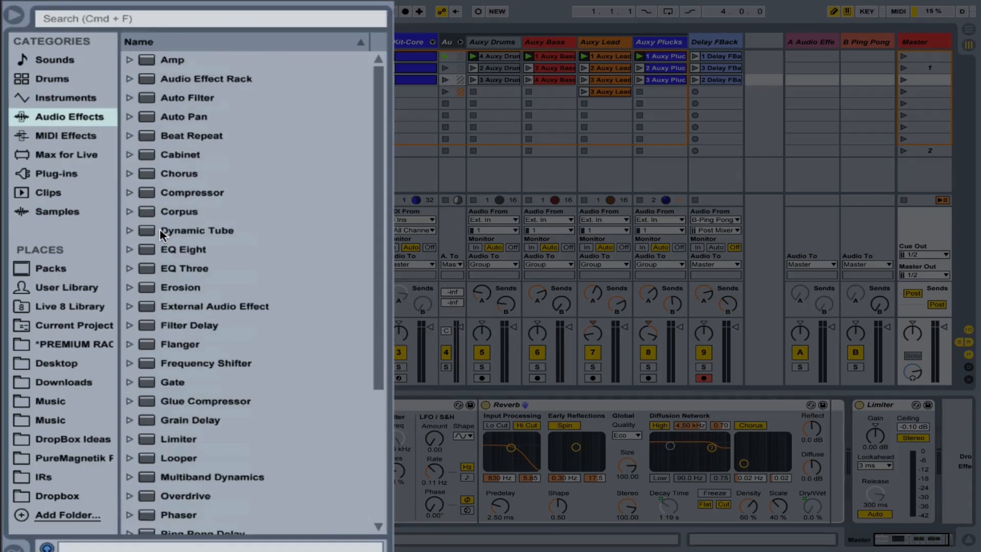
{"action": "left_click", "coordinate": [160, 99]}
{"action": "left_click_drag", "start_coordinate": [161, 100], "coordinate": [832, 434]}
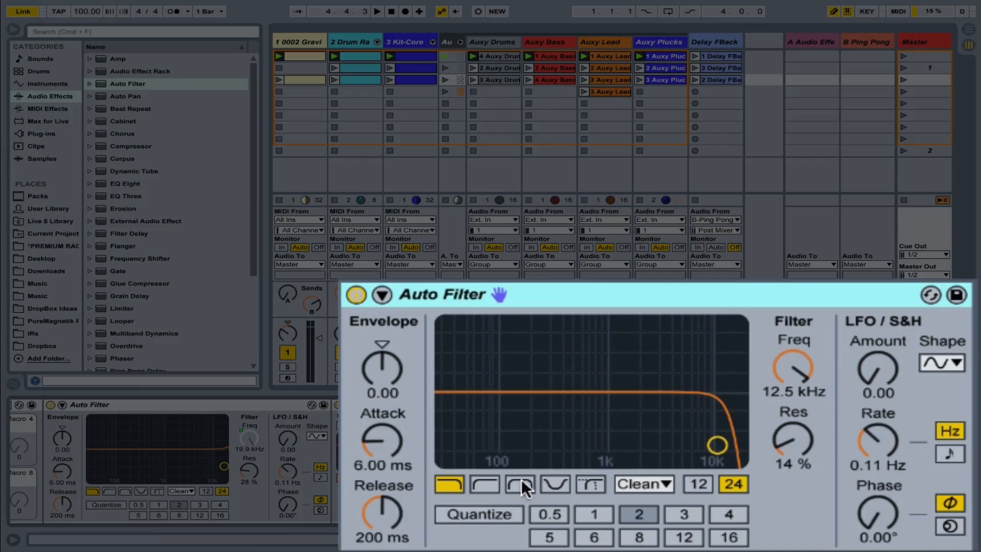
Step: Make the second Auto Filter a high-pass with frequency 26.0 Hz, and map its frequency to Macro 2
{"action": "left_click", "coordinate": [490, 479]}
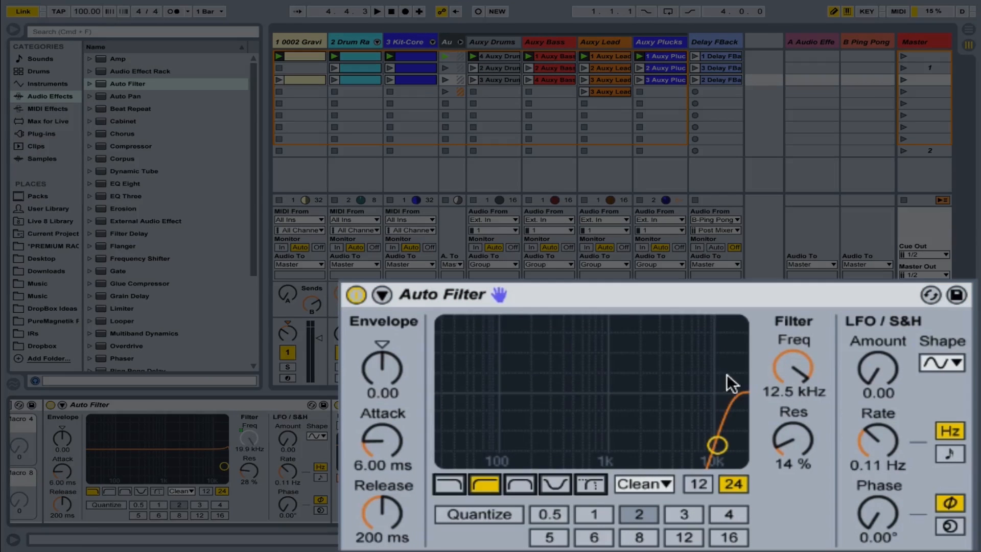
{"action": "mouse_move", "coordinate": [788, 374]}
{"action": "left_mouse_down"}
{"action": "mouse_move", "coordinate": [789, 449]}
{"action": "mouse_move", "coordinate": [788, 374]}
{"action": "left_mouse_up"}
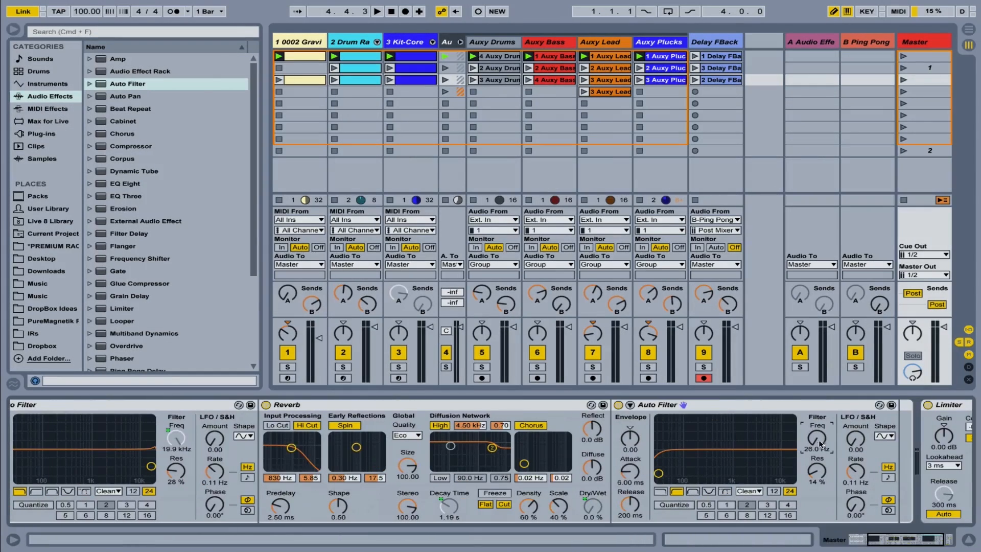
{"action": "right_click", "coordinate": [816, 440]}
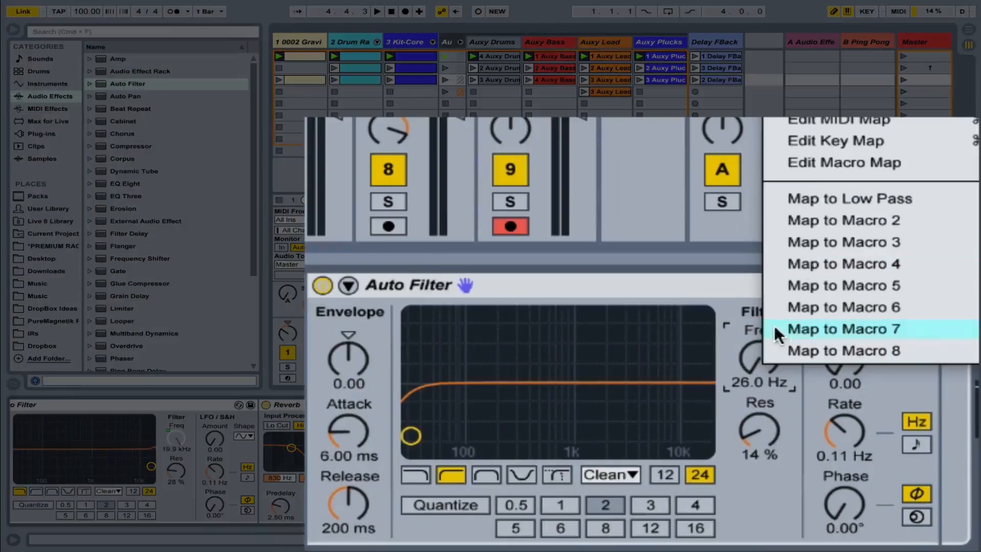
{"action": "left_click", "coordinate": [821, 225]}
Step: Collapse the first Auto Filter and the Reverb, and try the new Frequency macro during playback
{"action": "double_click", "coordinate": [372, 402]}
{"action": "scroll", "coordinate": [164, 406], "scroll_direction": "left", "scroll_amount": 5}
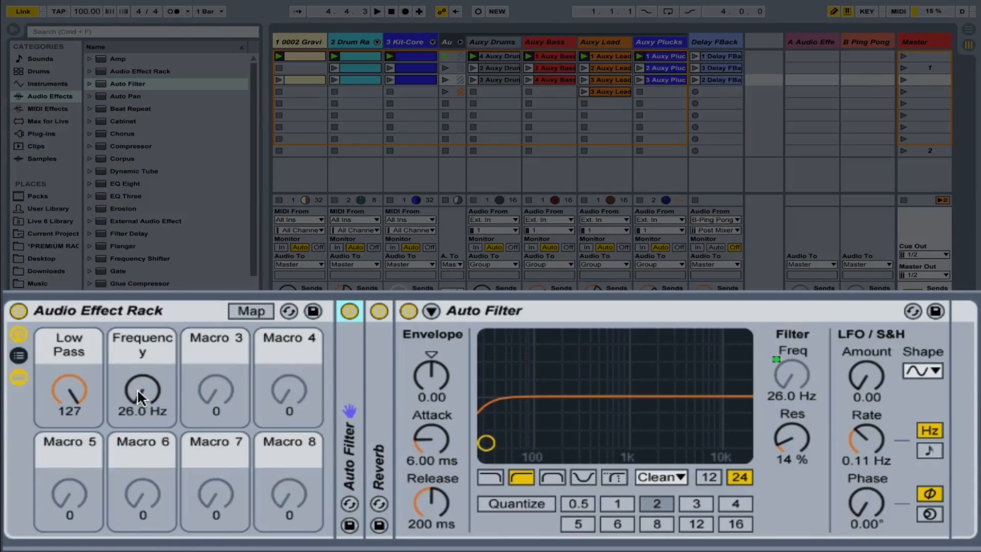
{"action": "mouse_move", "coordinate": [137, 389]}
{"action": "left_mouse_down"}
{"action": "mouse_move", "coordinate": [137, 312]}
{"action": "mouse_move", "coordinate": [137, 398]}
{"action": "mouse_move", "coordinate": [136, 377]}
{"action": "mouse_move", "coordinate": [136, 389]}
{"action": "left_mouse_up"}
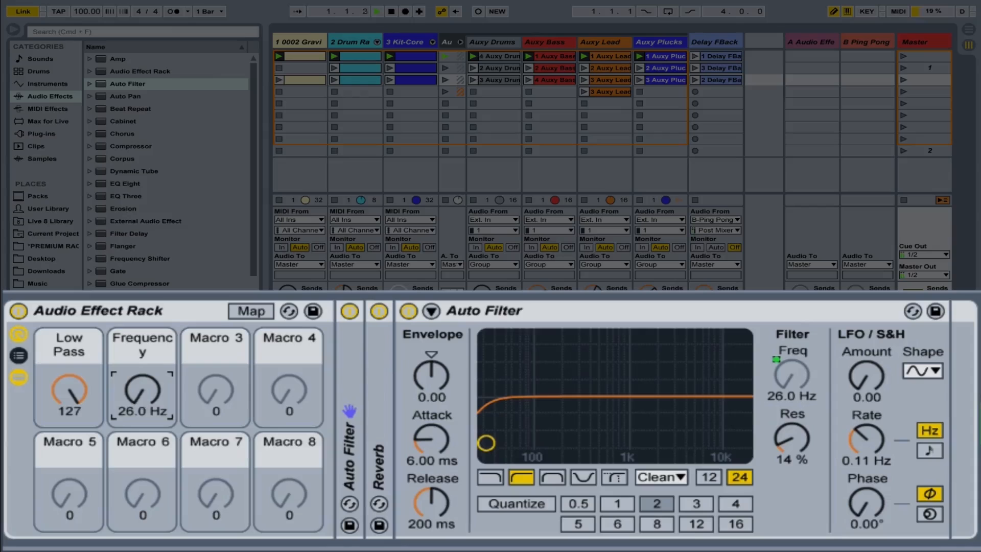
Step: Rename the rack's second macro, Frequency, to High Pass
{"action": "mouse_move", "coordinate": [137, 389]}
{"action": "left_mouse_down"}
{"action": "mouse_move", "coordinate": [137, 349]}
{"action": "mouse_move", "coordinate": [137, 389]}
{"action": "left_mouse_up"}
{"action": "key", "text": "super+r"}
{"action": "type", "text": "High Pass"}
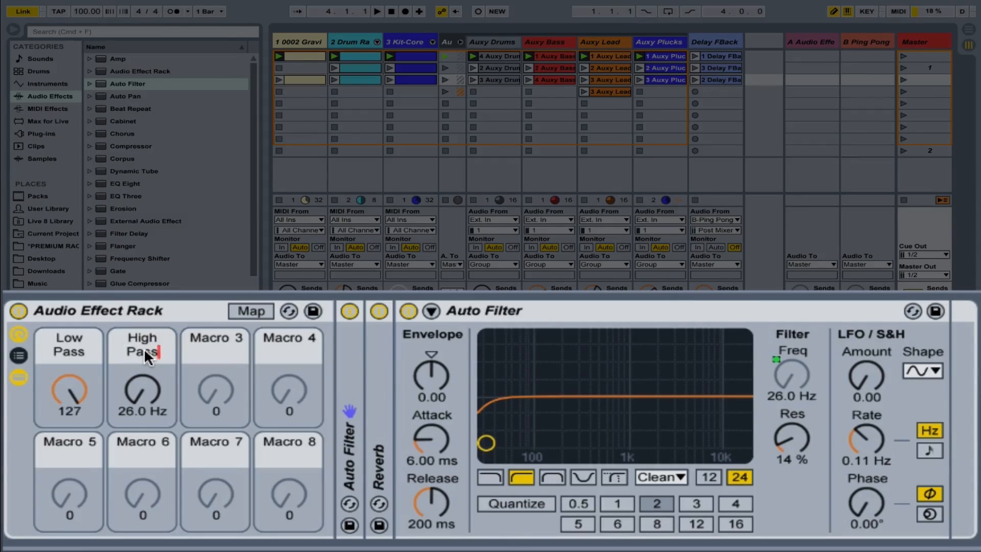
{"action": "key", "text": "Return"}
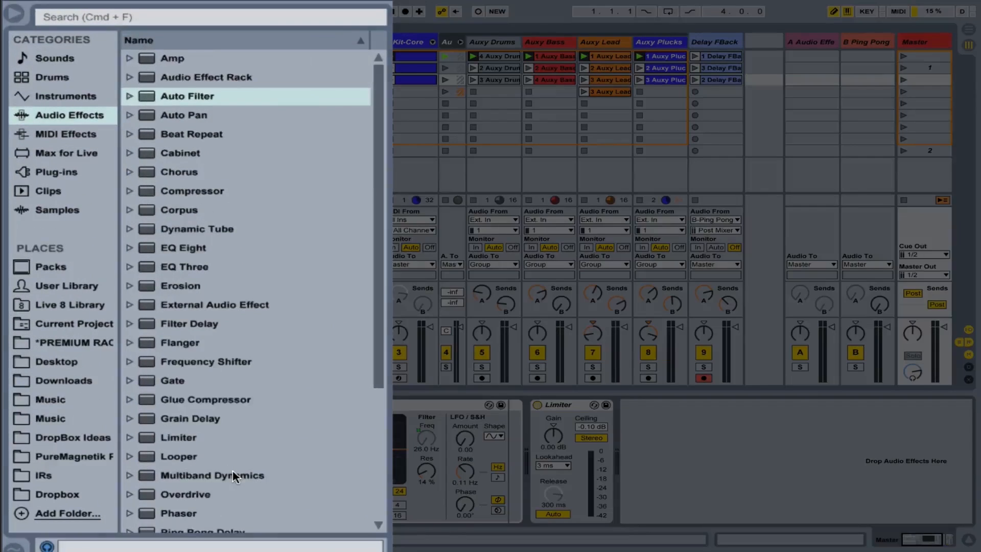
Step: Add a Ping Pong Delay after the second Auto Filter in the rack and map its Dry/Wet to the High Pass macro
{"action": "scroll", "coordinate": [159, 330], "scroll_direction": "down", "scroll_amount": 4}
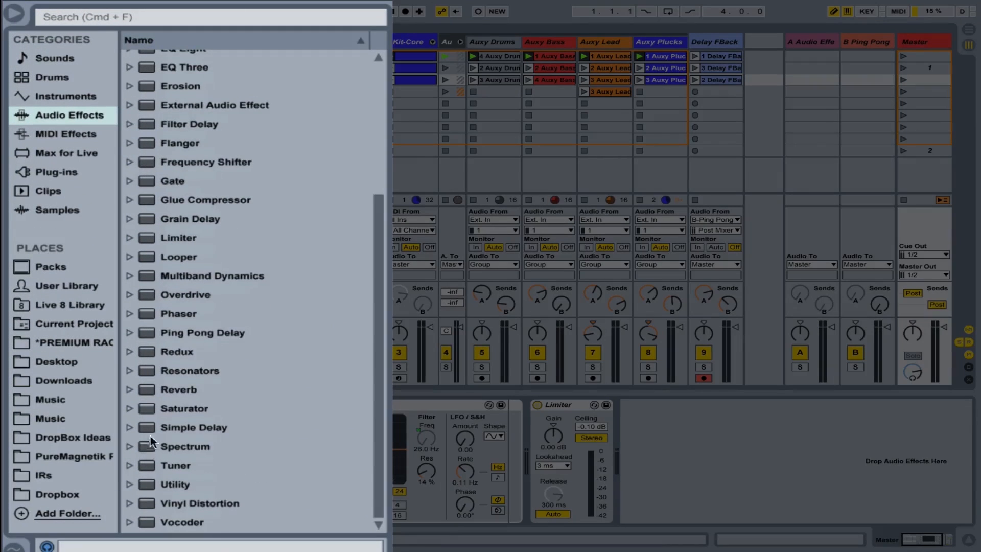
{"action": "left_click_drag", "start_coordinate": [152, 333], "coordinate": [511, 425]}
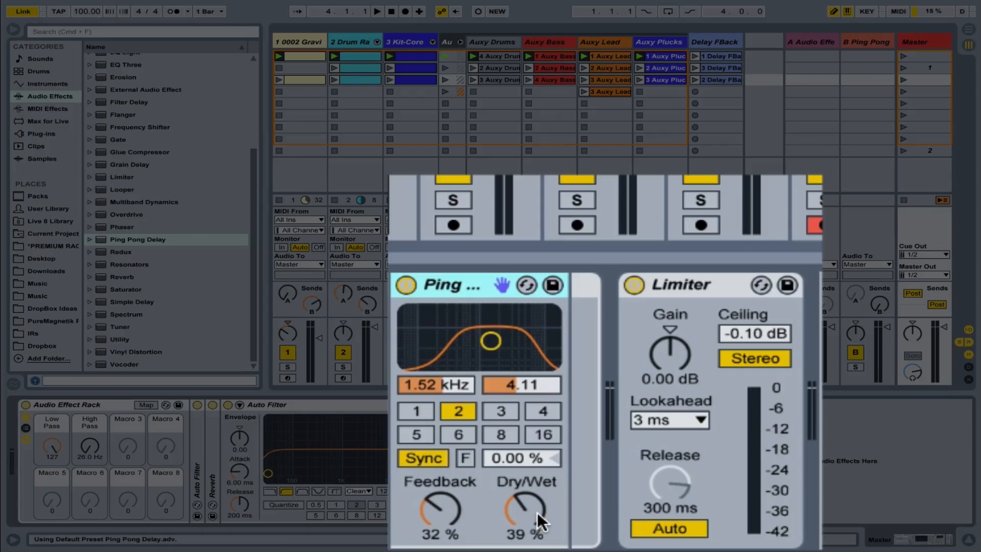
{"action": "right_click", "coordinate": [537, 511]}
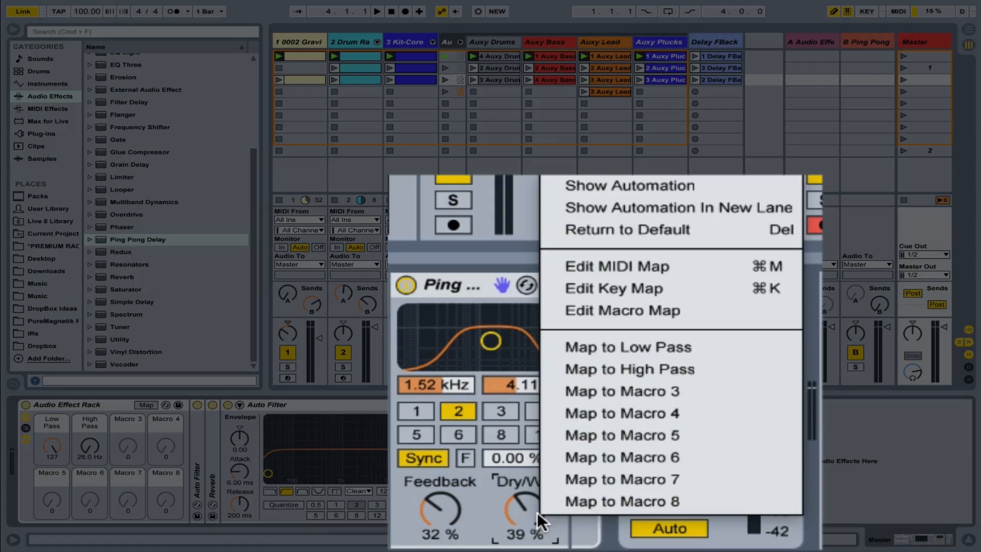
{"action": "left_click", "coordinate": [633, 368]}
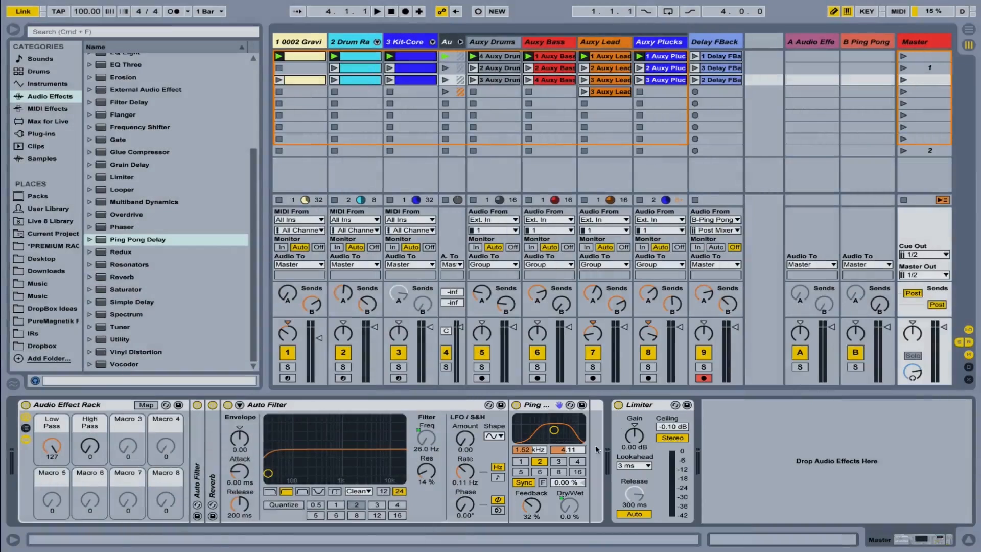
Step: Sweep the High Pass macro up and back to 0 during playback, and select the Audio Effect Rack
{"action": "left_click", "coordinate": [100, 449]}
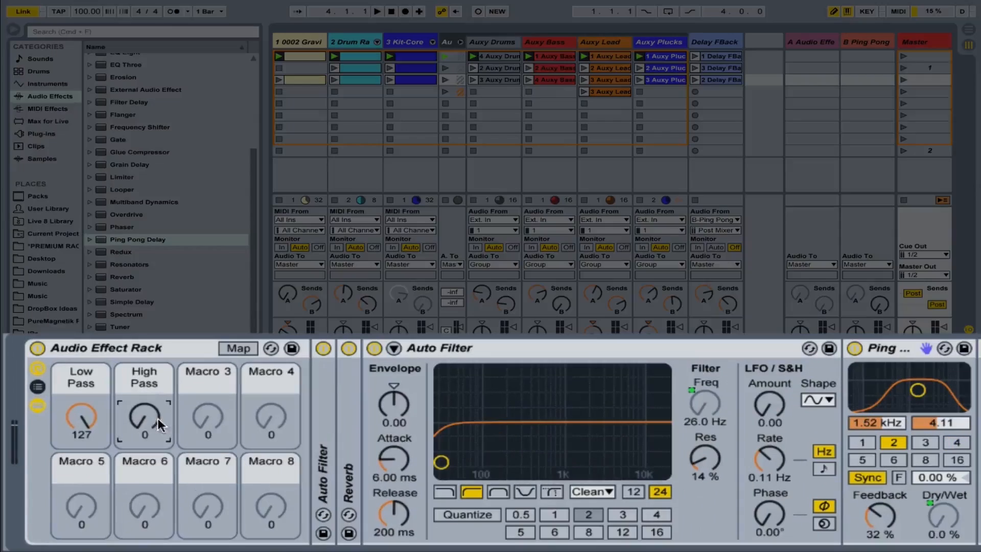
{"action": "left_click_drag", "start_coordinate": [144, 416], "coordinate": [154, 361]}
{"action": "key", "text": "space"}
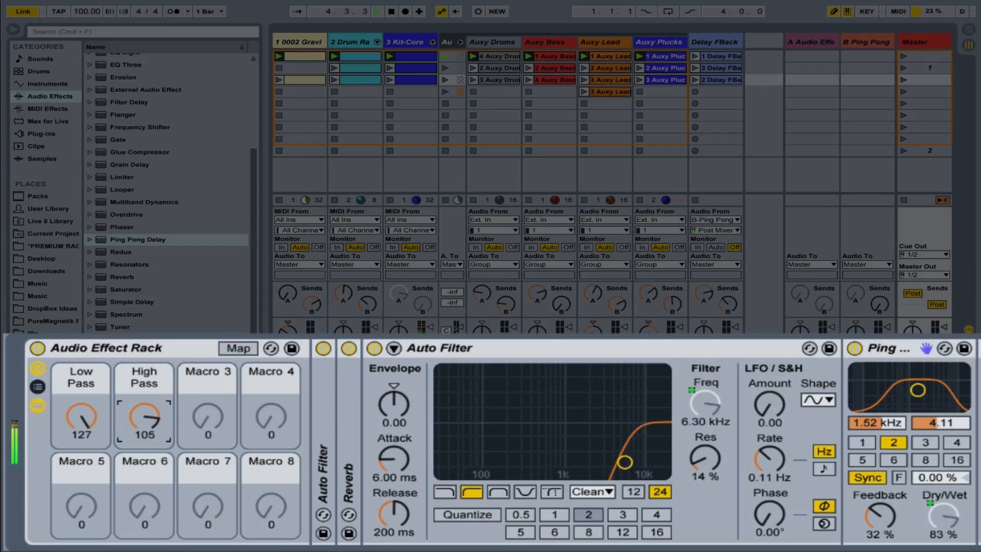
{"action": "left_click_drag", "start_coordinate": [155, 369], "coordinate": [154, 418]}
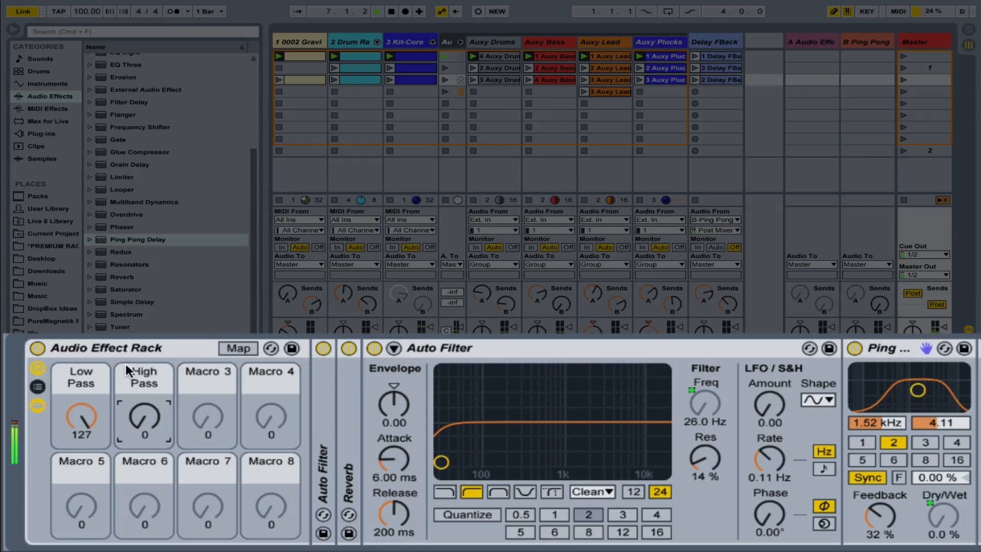
{"action": "left_click", "coordinate": [120, 350]}
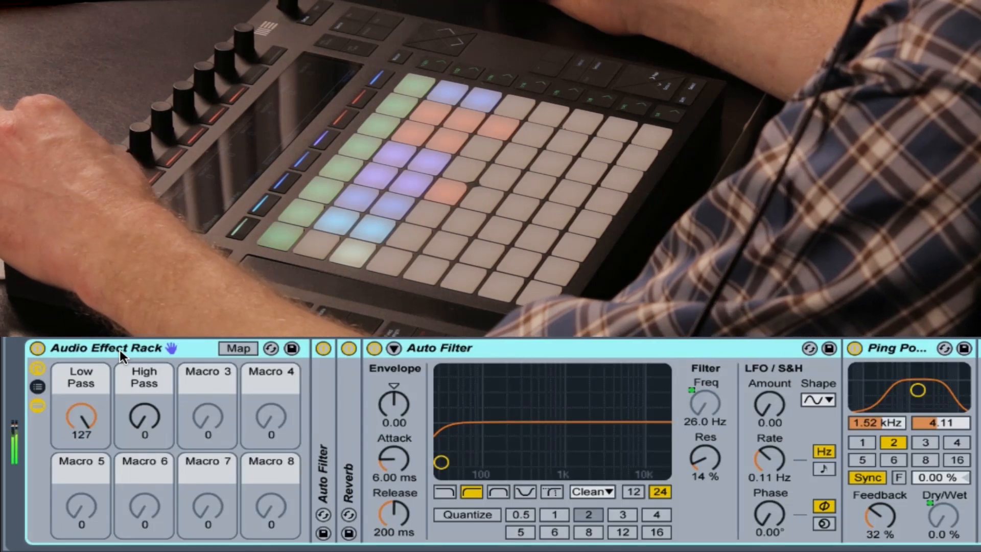